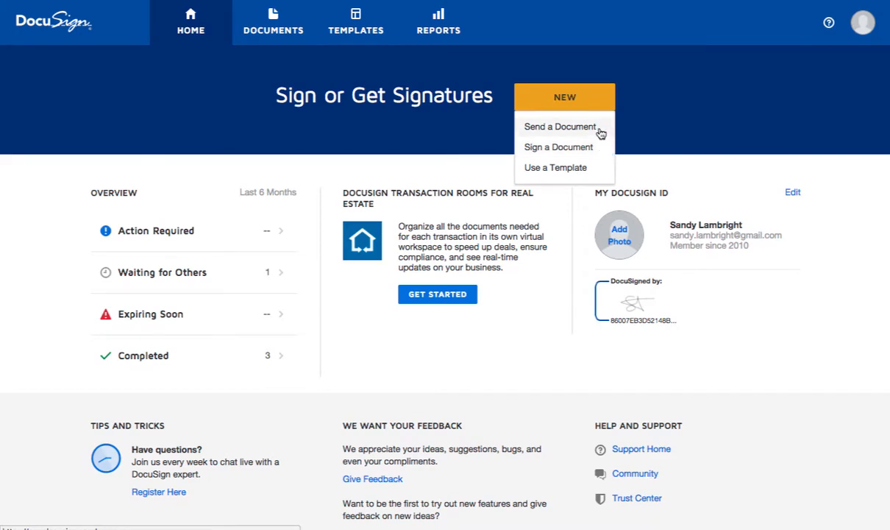
Start a new envelope and upload the 9-page '123 Property Address.pdf' contract from the computer.
{"action": "left_click", "coordinate": [561, 126]}
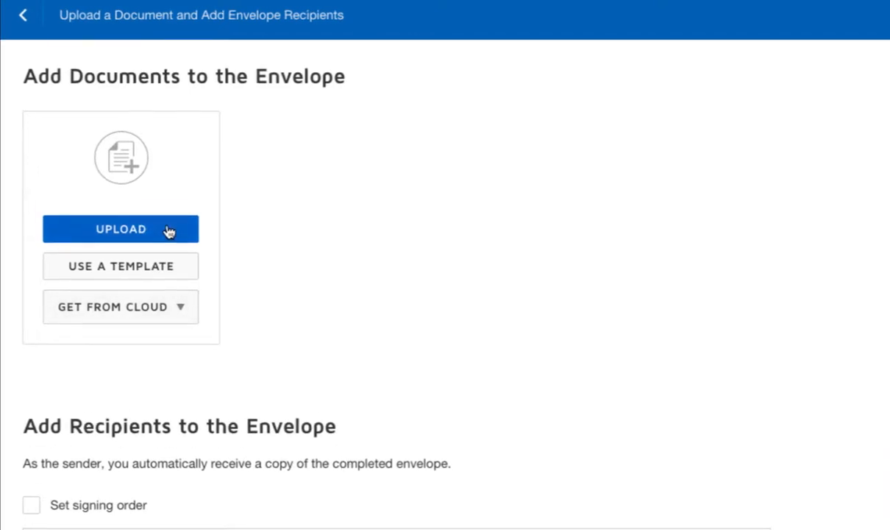
{"action": "left_click", "coordinate": [169, 231]}
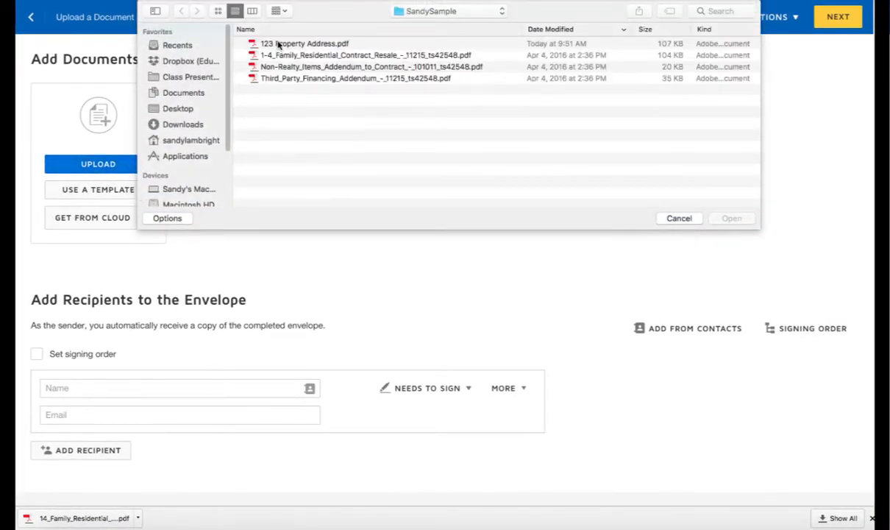
{"action": "double_click", "coordinate": [279, 45]}
{"action": "mouse_move", "coordinate": [67, 186]}
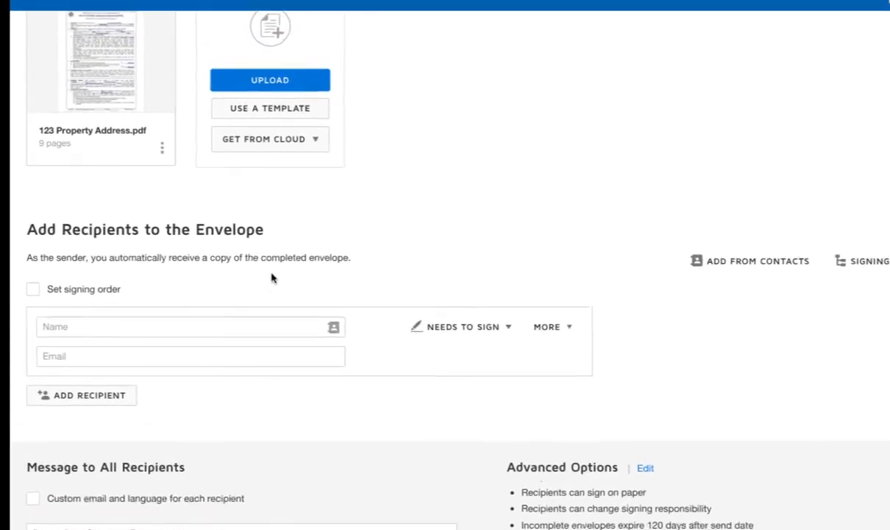
Add yourself as the first signer from your saved contact.
{"action": "scroll", "coordinate": [291, 280], "scroll_direction": "down", "scroll_amount": 1}
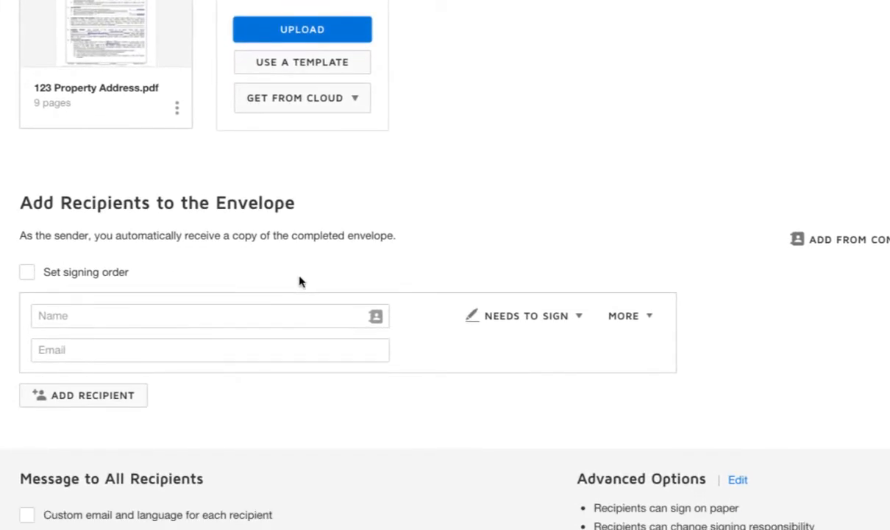
{"action": "left_click", "coordinate": [208, 317]}
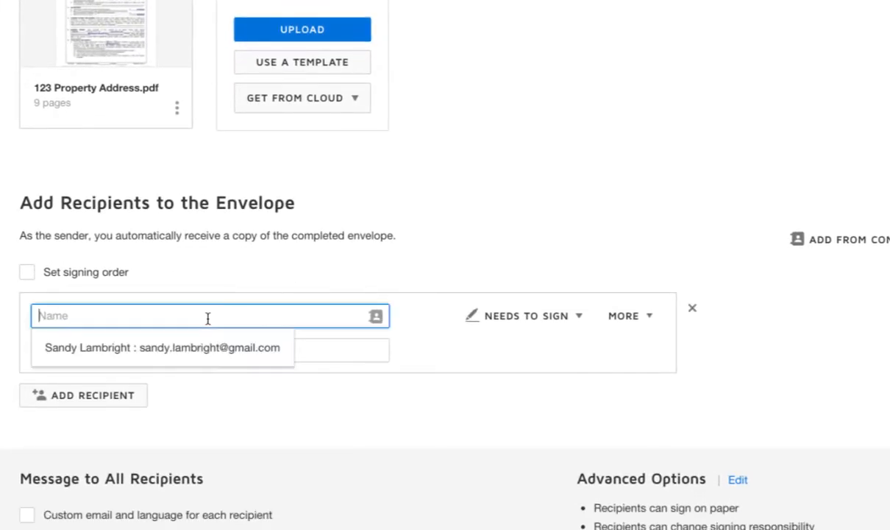
{"action": "left_click", "coordinate": [203, 346]}
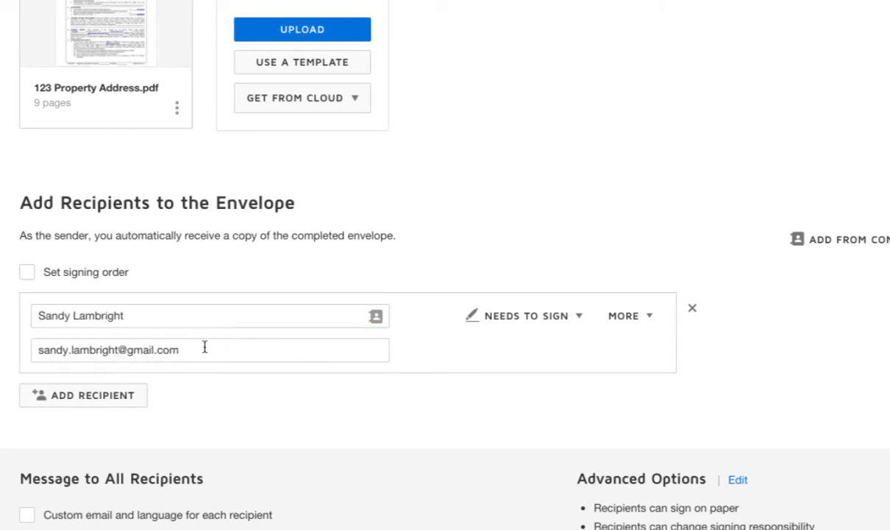
Add a second recipient with the first seller's name and e-mail.
{"action": "left_click", "coordinate": [100, 403]}
{"action": "scroll", "coordinate": [125, 404], "scroll_direction": "down", "scroll_amount": 3}
{"action": "left_click", "coordinate": [121, 337]}
{"action": "type", "text": "Sam Seller"}
{"action": "key", "text": "Tab"}
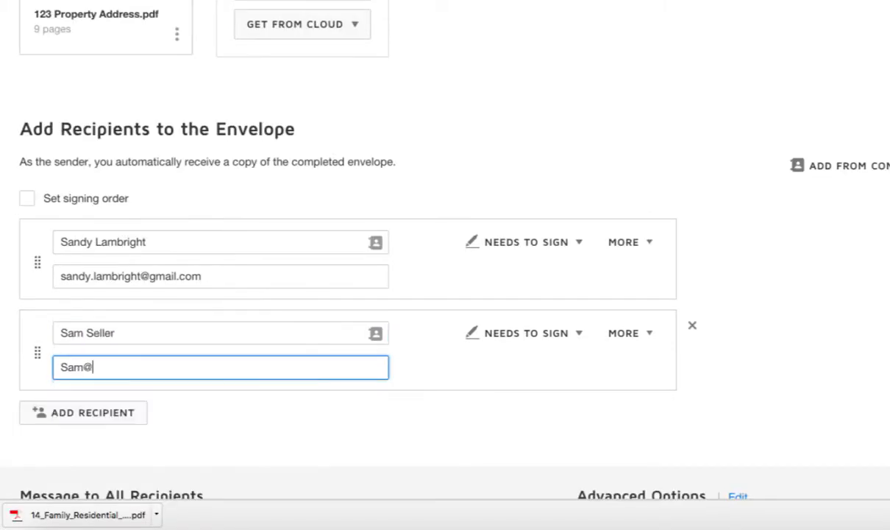
Add a third recipient with the second seller's name and e-mail.
{"action": "left_click", "coordinate": [97, 422]}
{"action": "left_click", "coordinate": [97, 424]}
{"action": "type", "text": "Sally Seller"}
{"action": "key", "text": "Tab"}
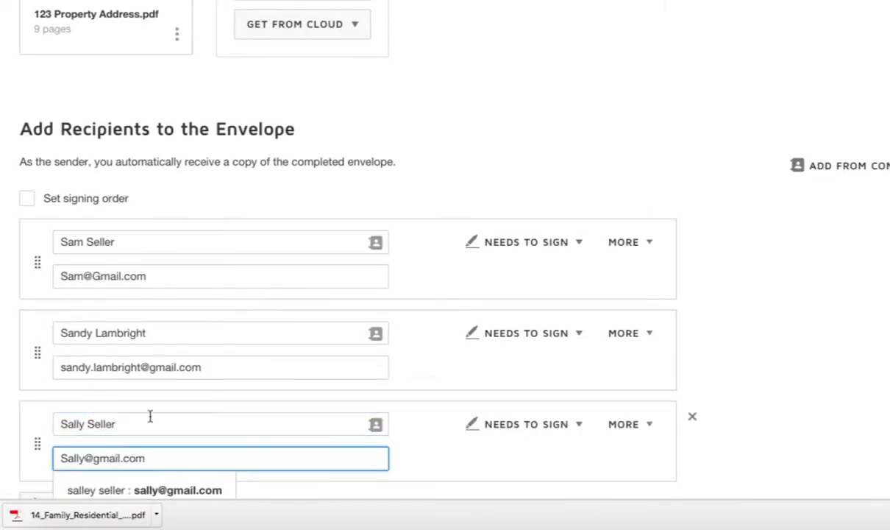
{"action": "left_click", "coordinate": [320, 434]}
{"action": "scroll", "coordinate": [320, 434], "scroll_direction": "down", "scroll_amount": 1}
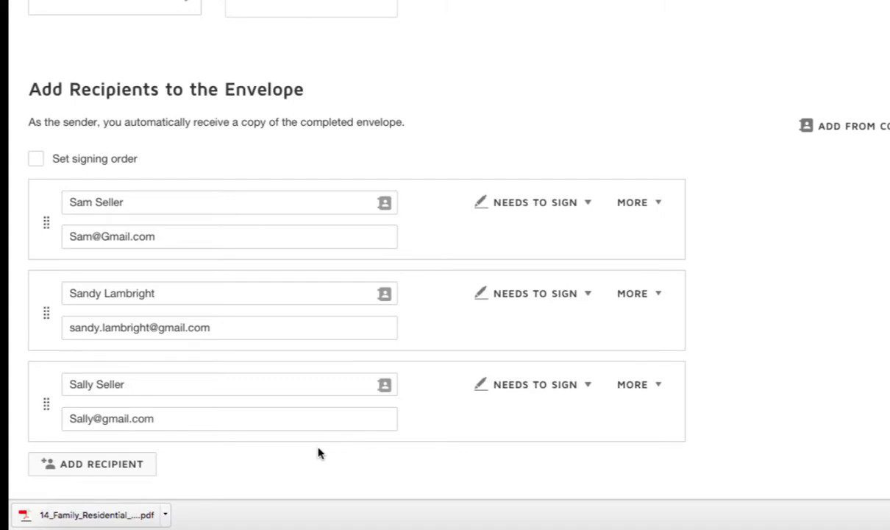
Enable Set signing order, giving yourself order 1 and both sellers order 2.
{"action": "left_click", "coordinate": [35, 160]}
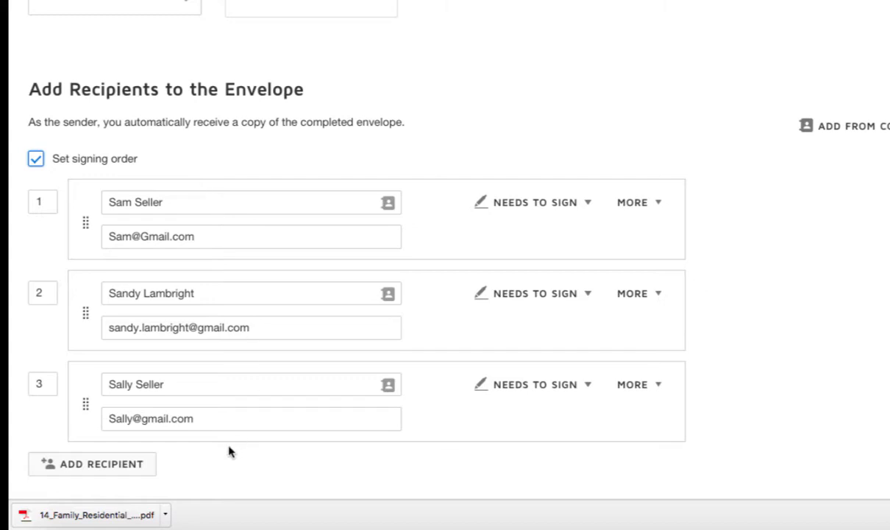
{"action": "double_click", "coordinate": [44, 292]}
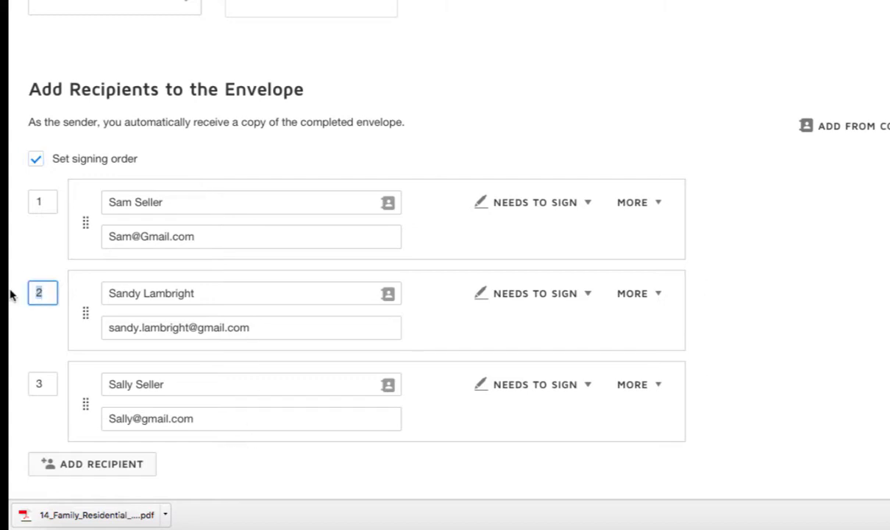
{"action": "type", "text": "1"}
{"action": "left_click", "coordinate": [50, 206]}
{"action": "left_click_drag", "start_coordinate": [51, 206], "coordinate": [30, 205]}
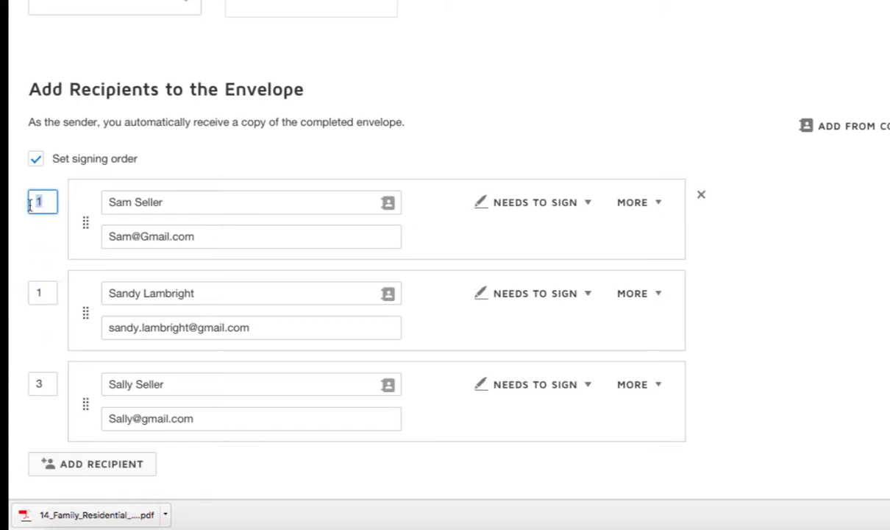
{"action": "type", "text": "2"}
{"action": "left_click_drag", "start_coordinate": [45, 386], "coordinate": [12, 388]}
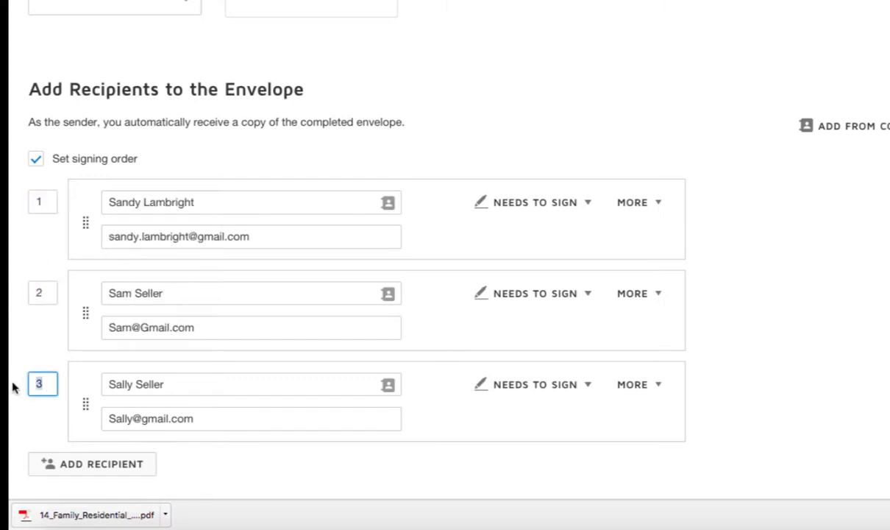
{"action": "type", "text": "2"}
{"action": "left_click", "coordinate": [31, 344]}
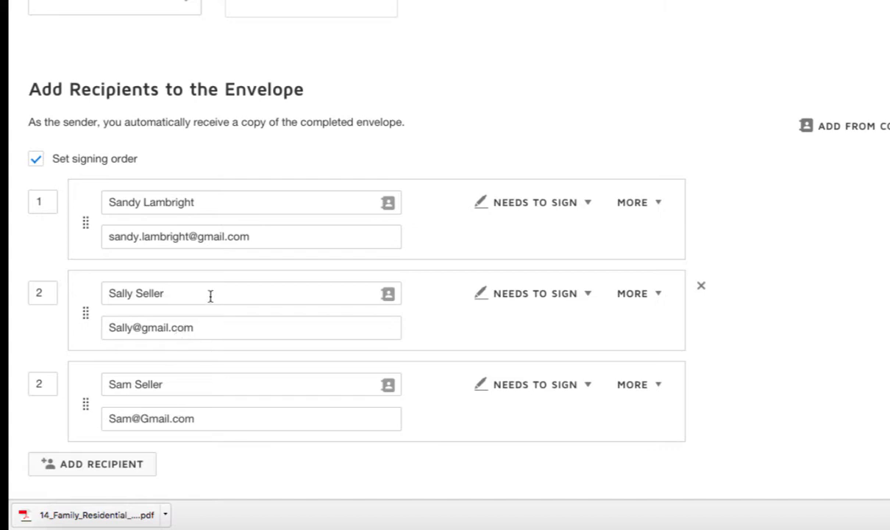
{"action": "left_click", "coordinate": [33, 383]}
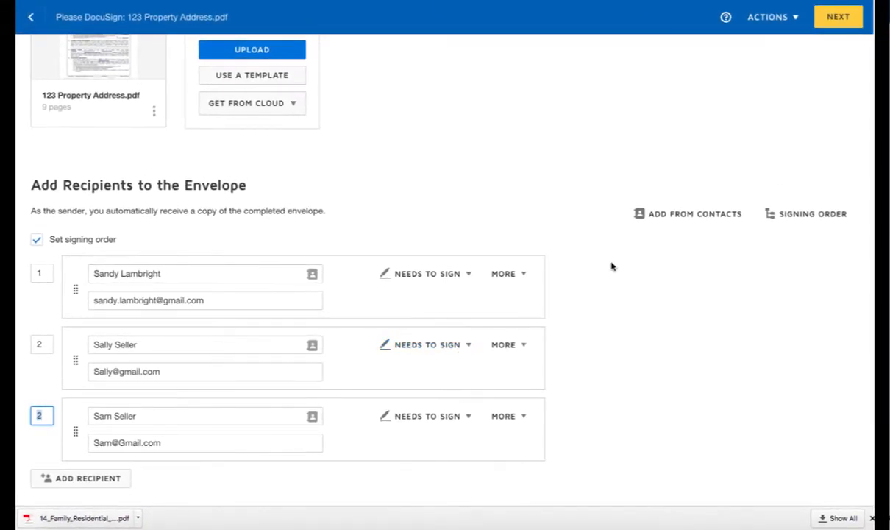
Review the signing order diagram, close it, and proceed to field placement.
{"action": "left_click", "coordinate": [791, 215]}
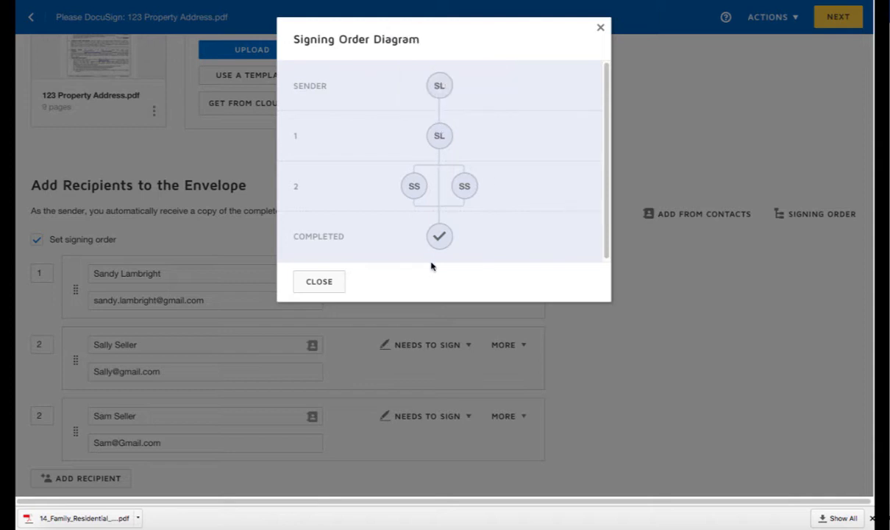
{"action": "left_click", "coordinate": [309, 282]}
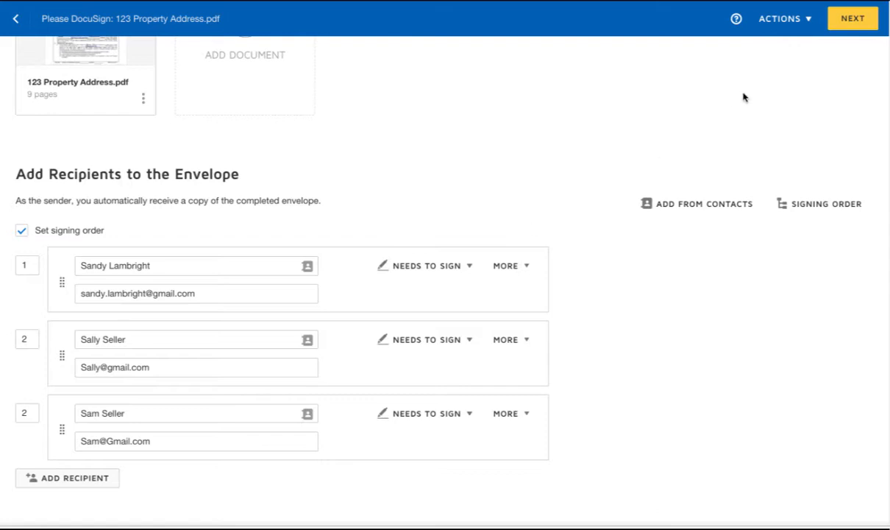
{"action": "left_click", "coordinate": [836, 20]}
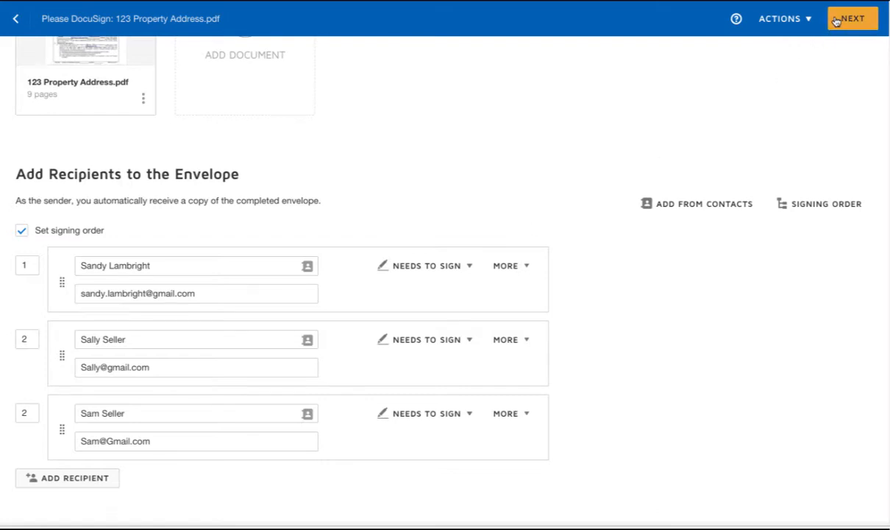
Scroll through the contract in the field editor and check the recipient list.
{"action": "scroll", "coordinate": [444, 204], "scroll_direction": "down", "scroll_amount": 1}
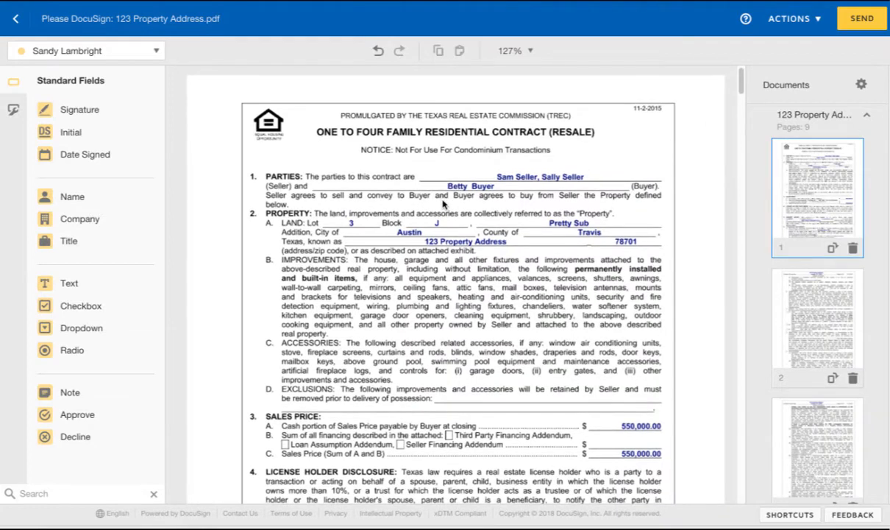
{"action": "scroll", "coordinate": [444, 205], "scroll_direction": "down", "scroll_amount": 1}
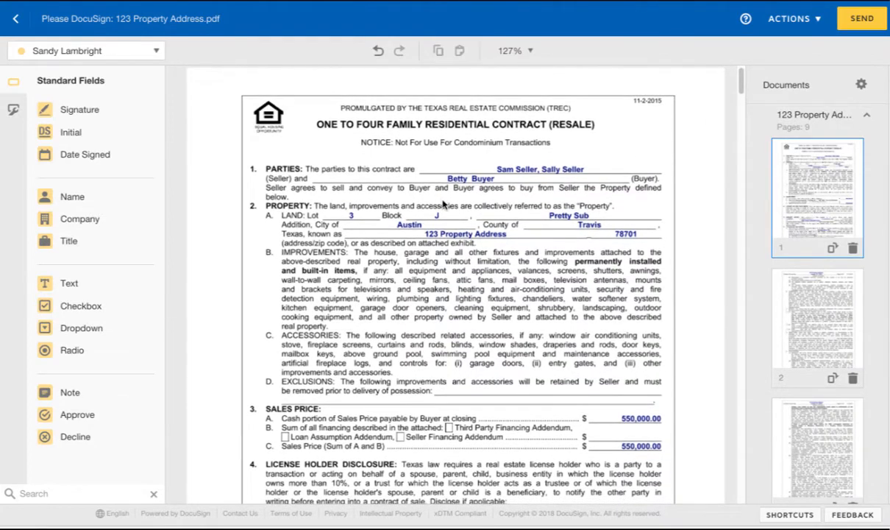
{"action": "scroll", "coordinate": [444, 204], "scroll_direction": "down", "scroll_amount": 2}
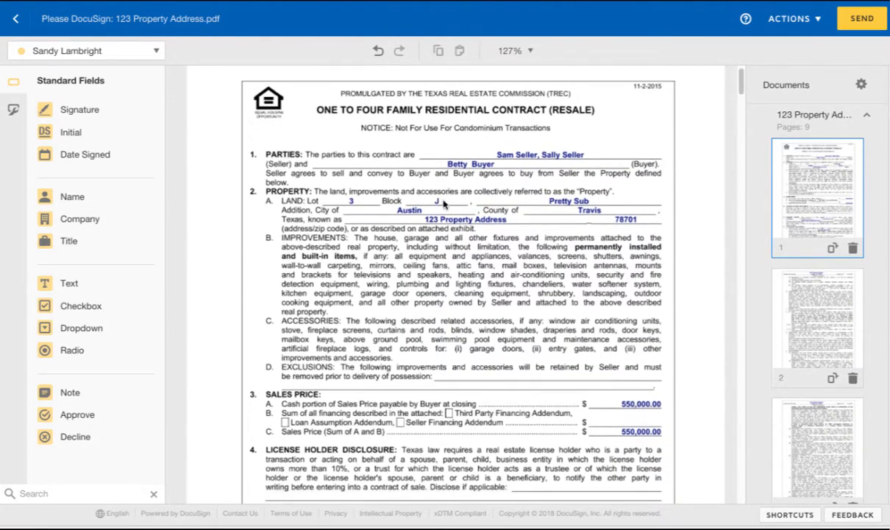
{"action": "scroll", "coordinate": [444, 203], "scroll_direction": "down", "scroll_amount": 2}
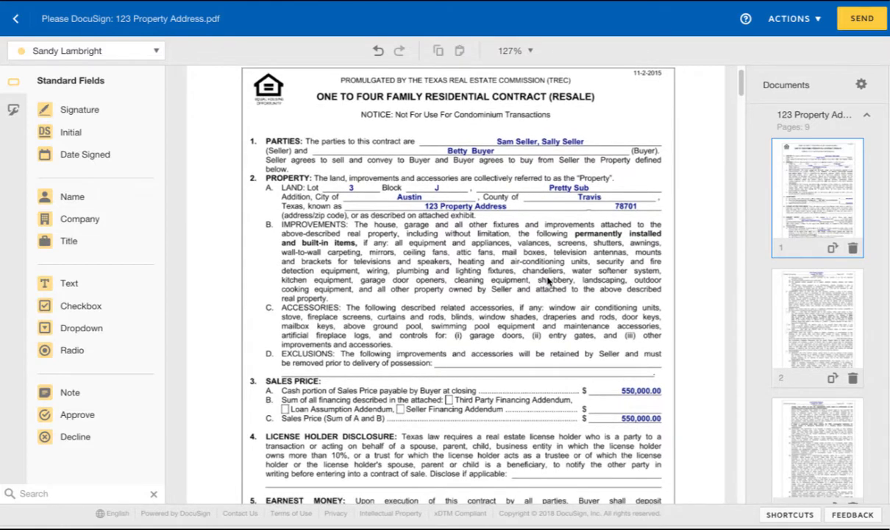
{"action": "scroll", "coordinate": [505, 291], "scroll_direction": "up", "scroll_amount": 5}
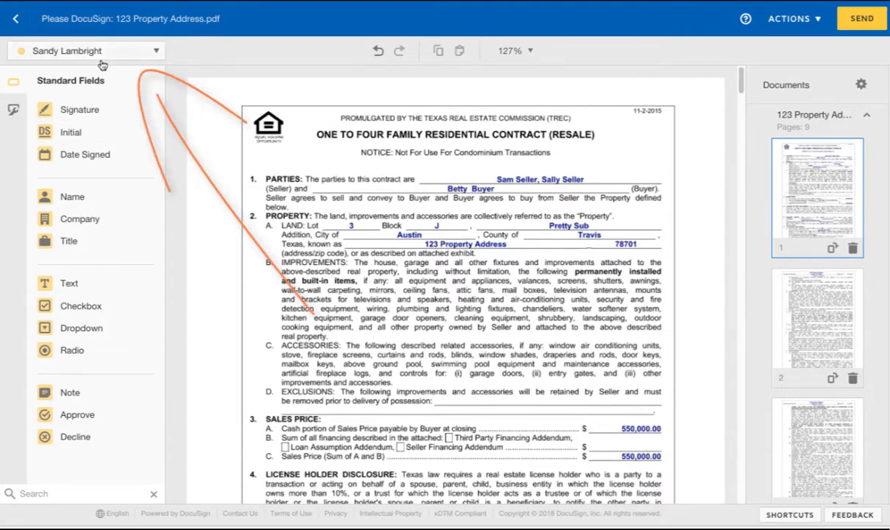
{"action": "left_click", "coordinate": [126, 51]}
{"action": "left_click", "coordinate": [125, 51]}
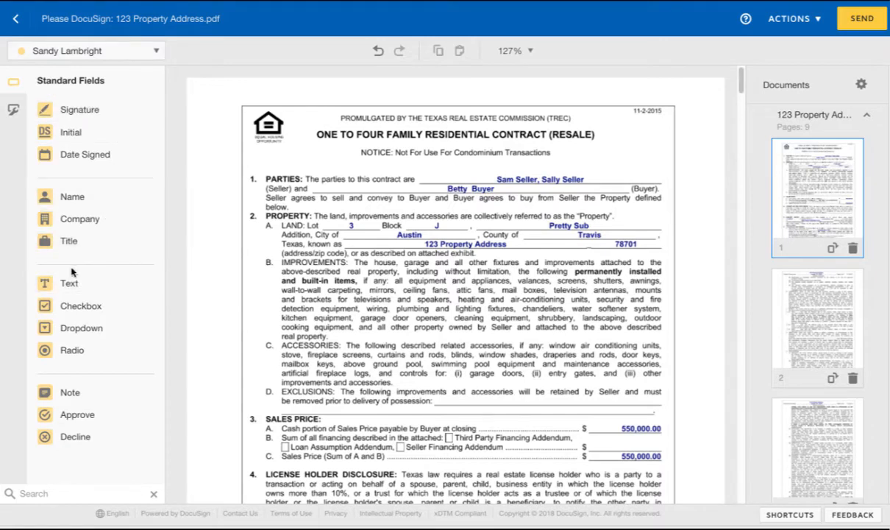
Place text fields with X placeholders over the dollar amounts on Sales Price lines A and C.
{"action": "left_click_drag", "start_coordinate": [64, 287], "coordinate": [600, 422]}
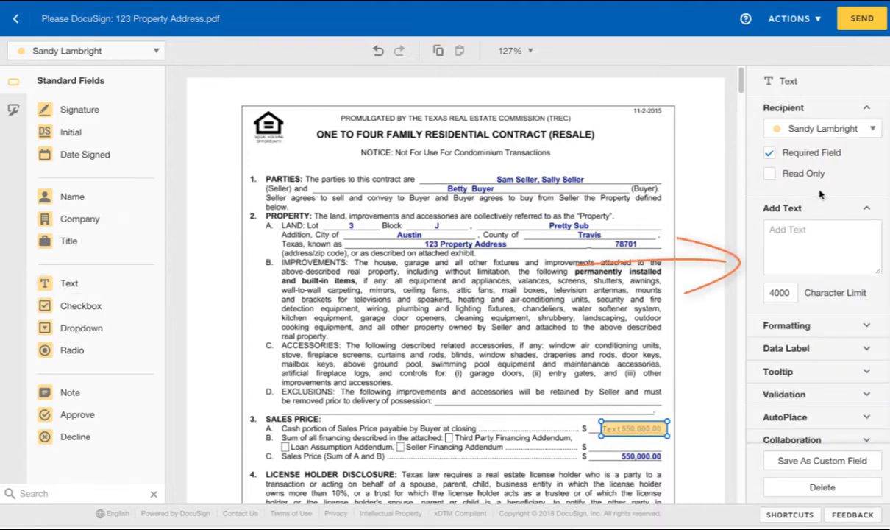
{"action": "left_click", "coordinate": [791, 235]}
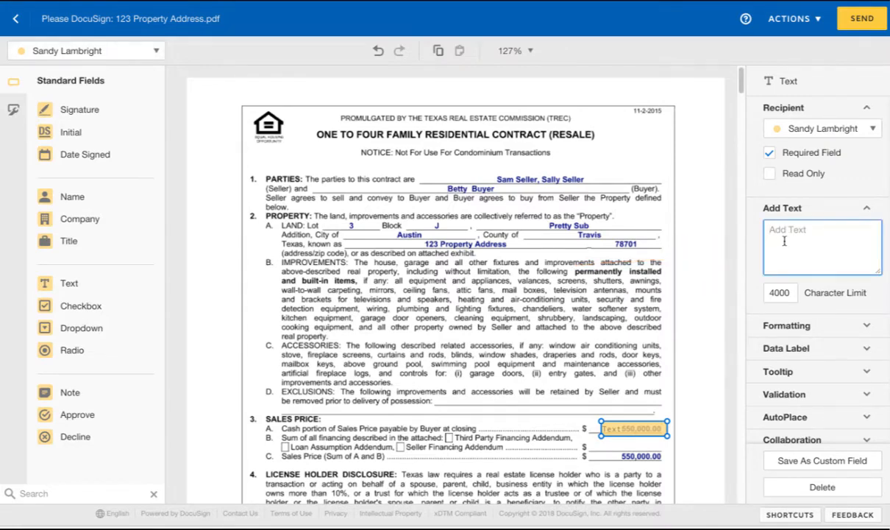
{"action": "type", "text": "XXXXXXXXXXXXX"}
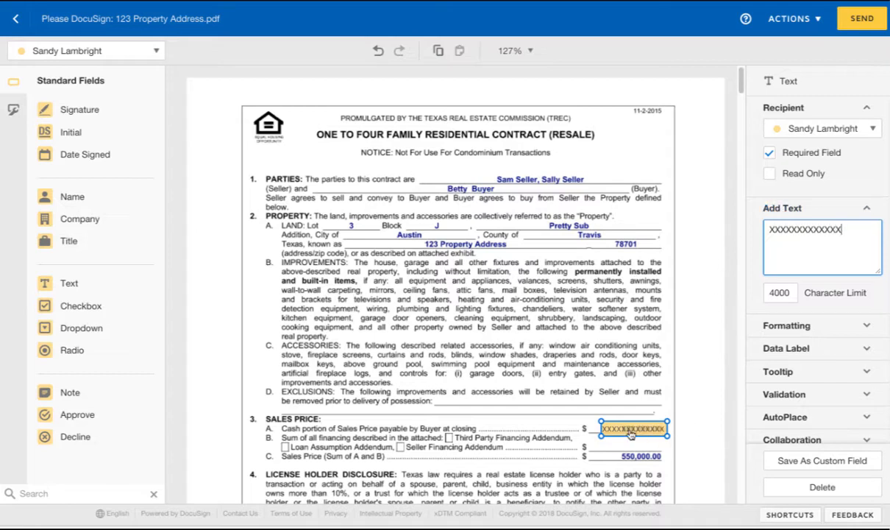
{"action": "left_click", "coordinate": [629, 428]}
{"action": "left_click_drag", "start_coordinate": [629, 427], "coordinate": [632, 429]}
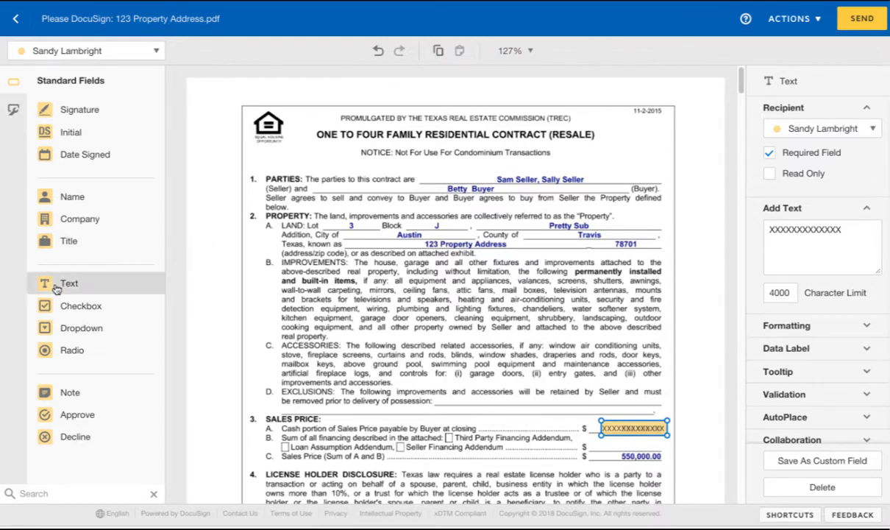
{"action": "left_click_drag", "start_coordinate": [53, 279], "coordinate": [607, 451]}
{"action": "left_click", "coordinate": [773, 251]}
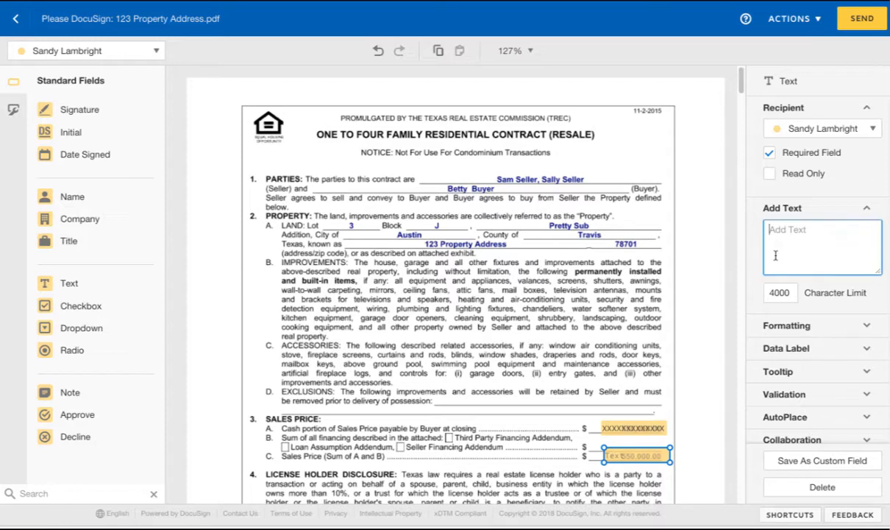
{"action": "type", "text": "XXXXXXXXXXXX"}
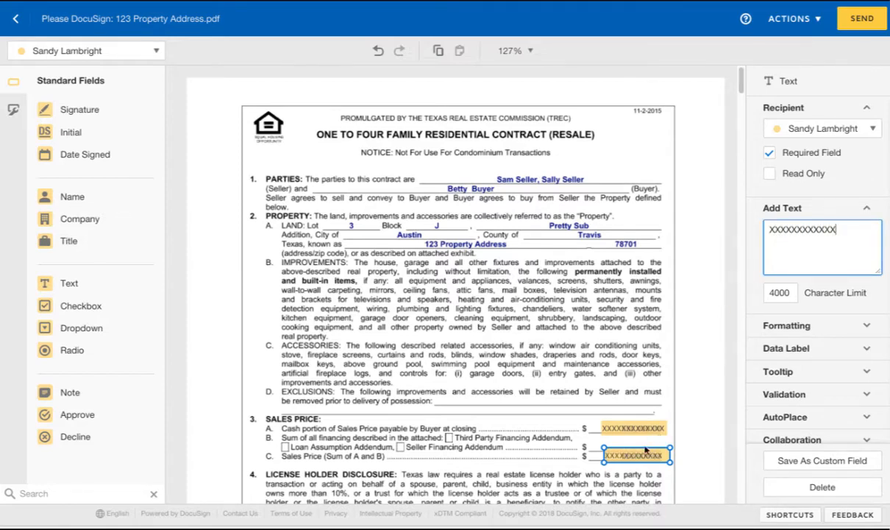
{"action": "left_click_drag", "start_coordinate": [642, 452], "coordinate": [639, 452]}
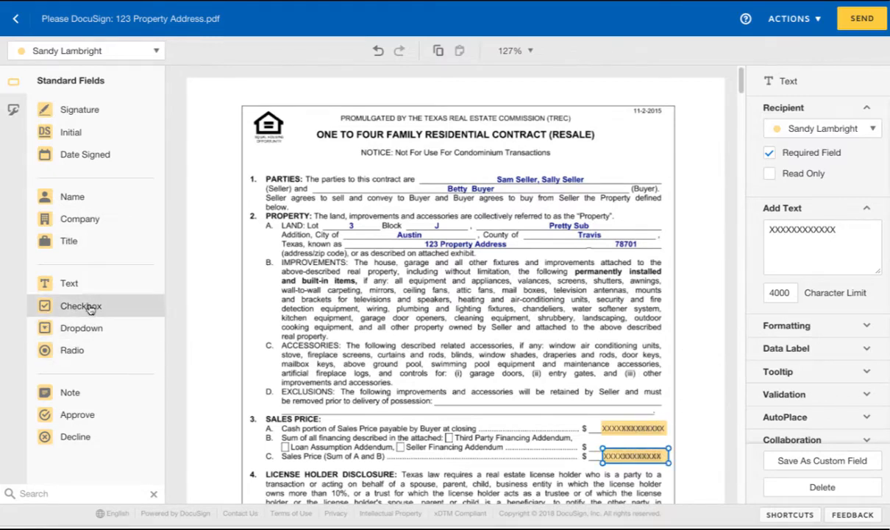
Add text fields reading 545,000 on Sales Price lines A and C.
{"action": "left_click_drag", "start_coordinate": [73, 281], "coordinate": [512, 424]}
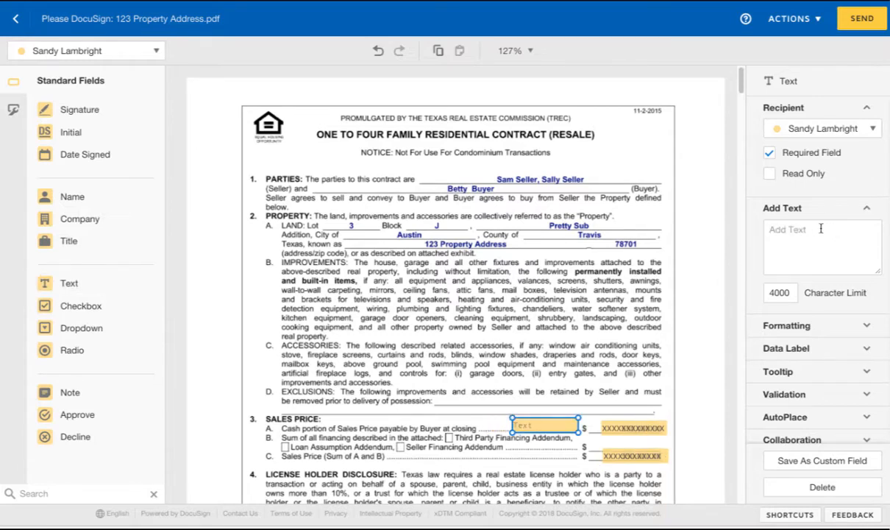
{"action": "left_click", "coordinate": [820, 231]}
{"action": "type", "text": "545,000"}
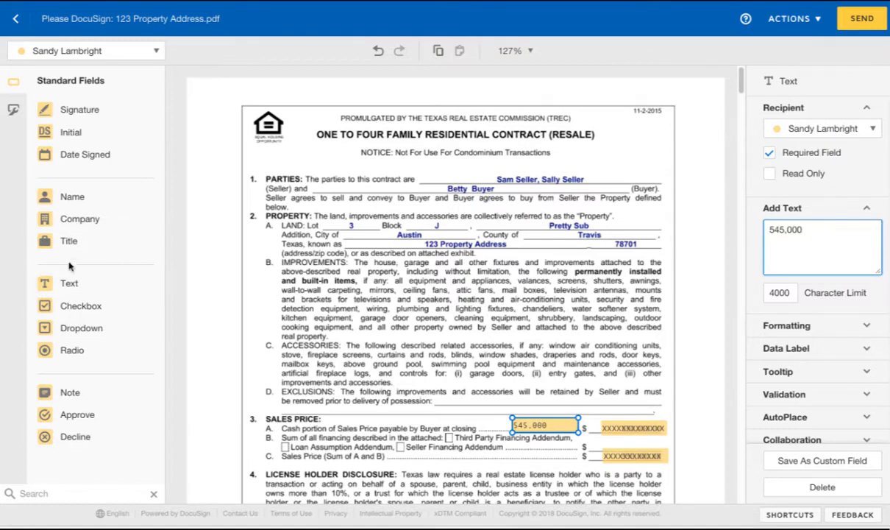
{"action": "left_click_drag", "start_coordinate": [66, 283], "coordinate": [516, 454]}
{"action": "left_click", "coordinate": [863, 257]}
{"action": "type", "text": "54"}
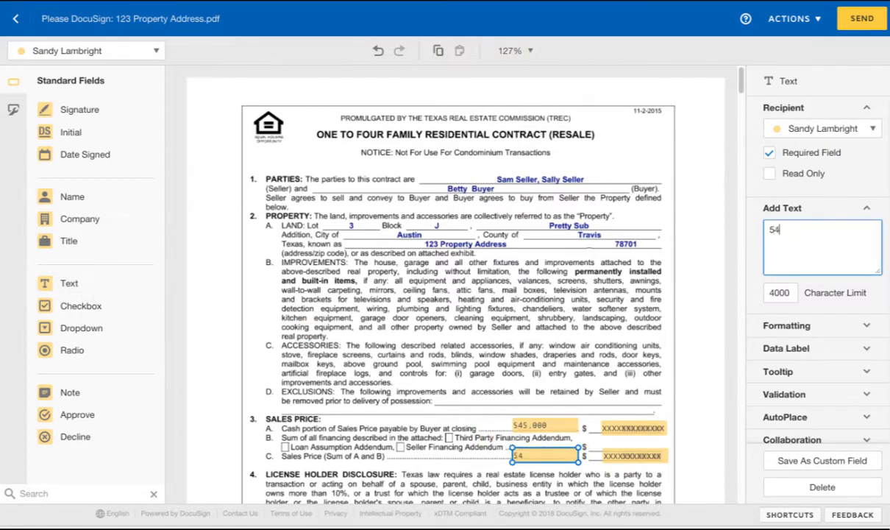
{"action": "type", "text": "5,00"}
{"action": "left_click", "coordinate": [627, 332]}
{"action": "left_click", "coordinate": [565, 424]}
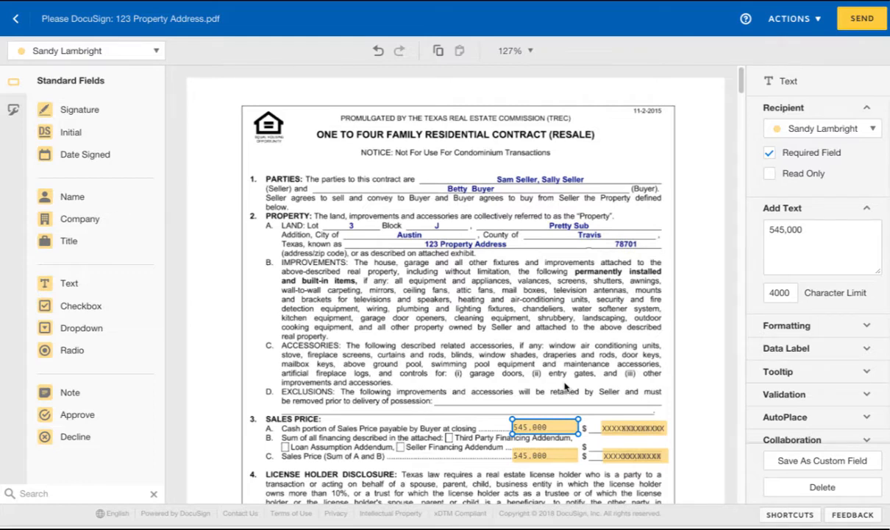
Switch field assignment to the first seller and place an Initial field beside the Sales Price lines.
{"action": "left_click", "coordinate": [124, 50]}
{"action": "left_click", "coordinate": [110, 94]}
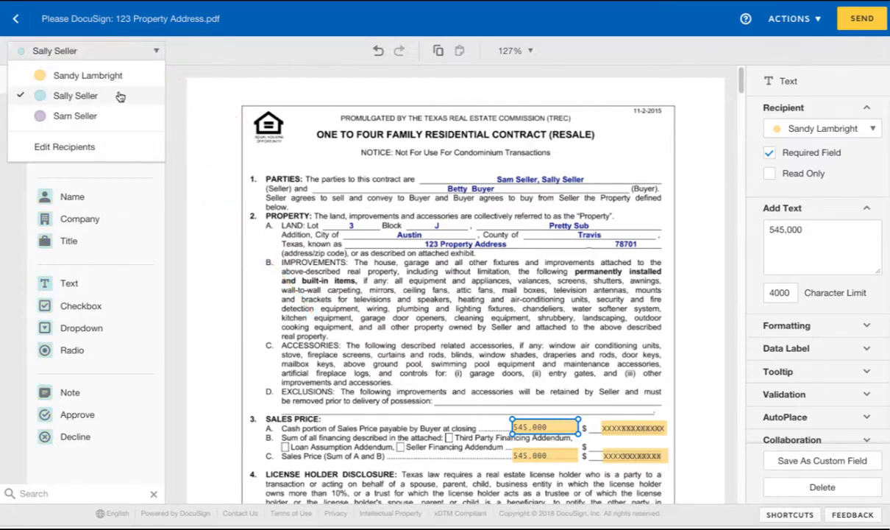
{"action": "left_click", "coordinate": [199, 130]}
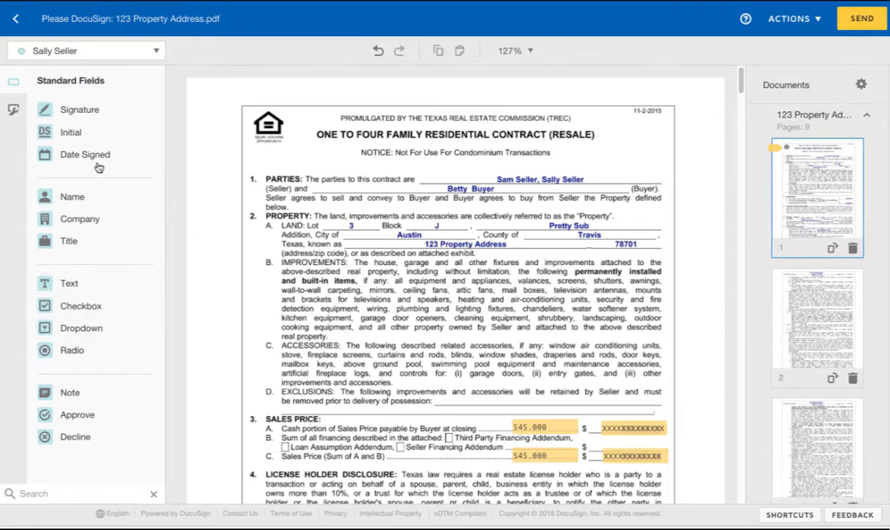
{"action": "left_click_drag", "start_coordinate": [71, 133], "coordinate": [667, 442]}
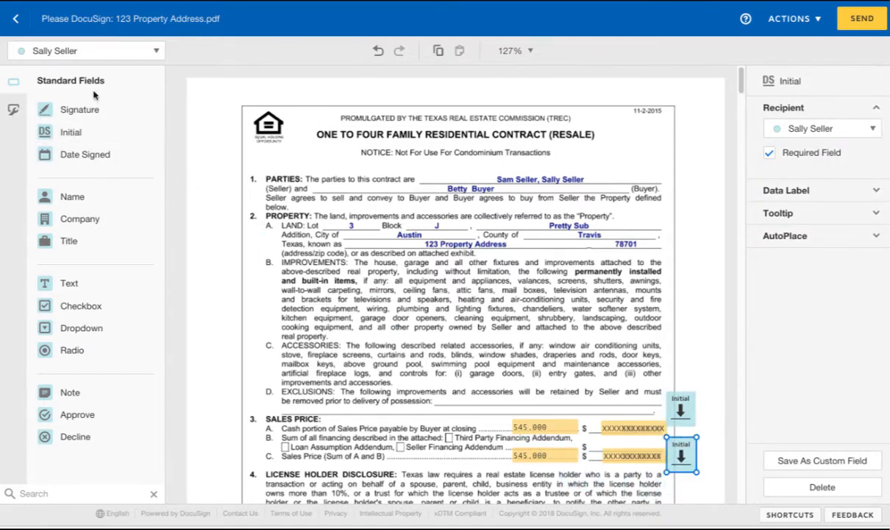
Switch to the other seller and place Initial fields beside Sales Price lines A and C.
{"action": "left_click", "coordinate": [83, 55]}
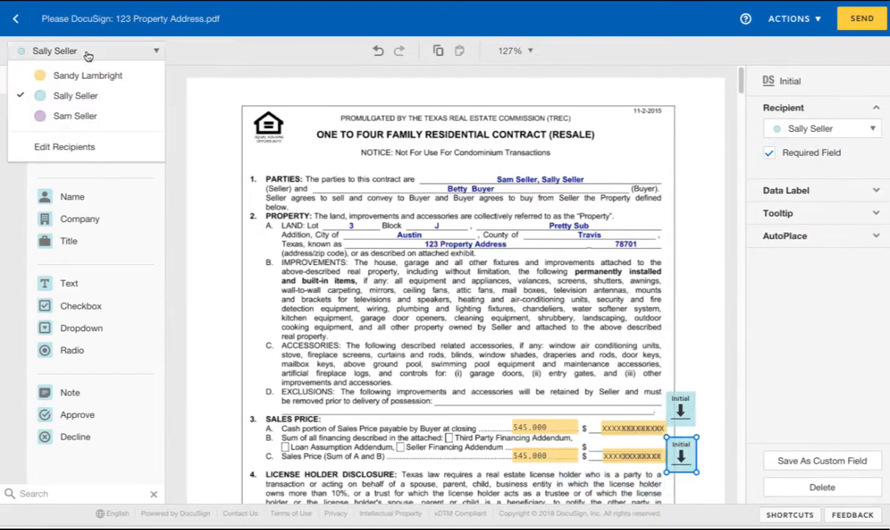
{"action": "left_click", "coordinate": [90, 117]}
{"action": "left_click_drag", "start_coordinate": [89, 132], "coordinate": [692, 392]}
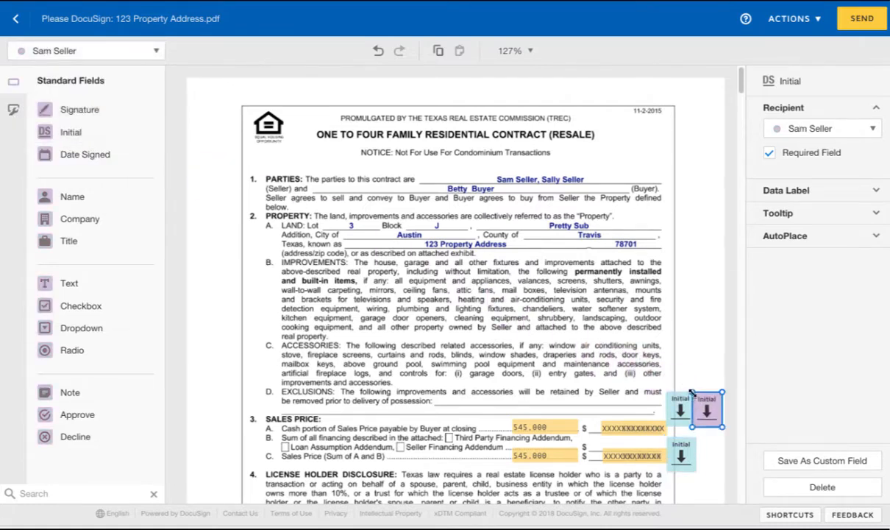
{"action": "left_click_drag", "start_coordinate": [77, 133], "coordinate": [702, 442]}
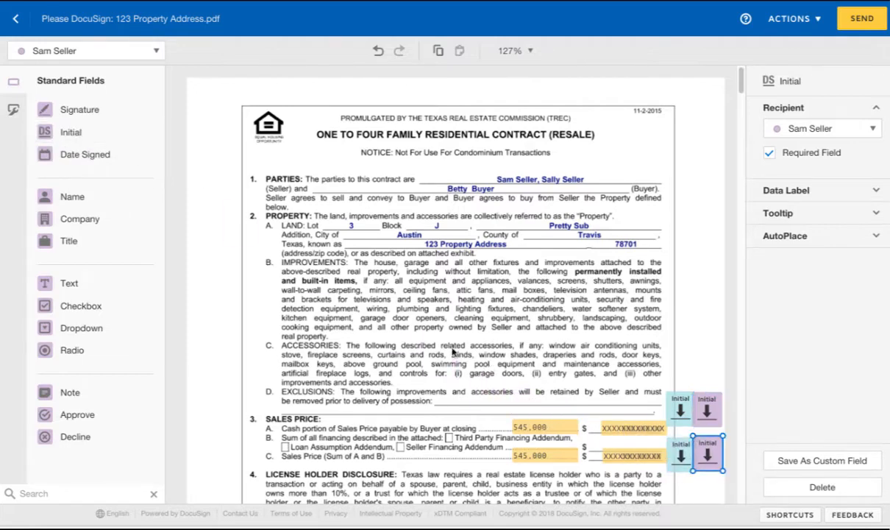
{"action": "scroll", "coordinate": [680, 177], "scroll_direction": "down", "scroll_amount": 1}
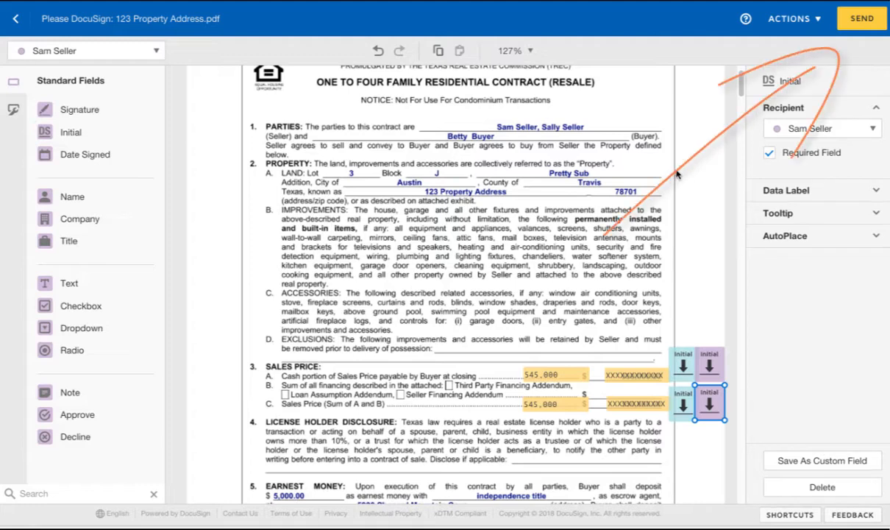
Send the envelope, choose Sign Now, continue into signing, and finish.
{"action": "left_click", "coordinate": [846, 26]}
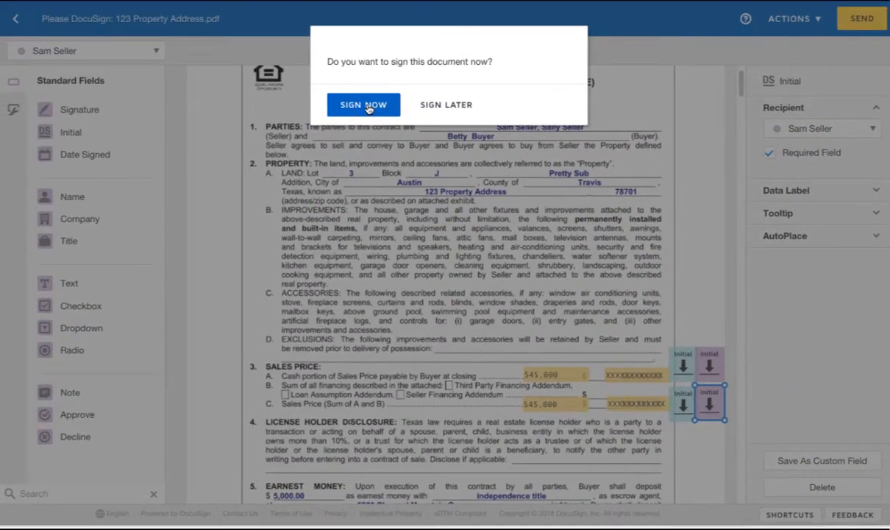
{"action": "left_click", "coordinate": [366, 105]}
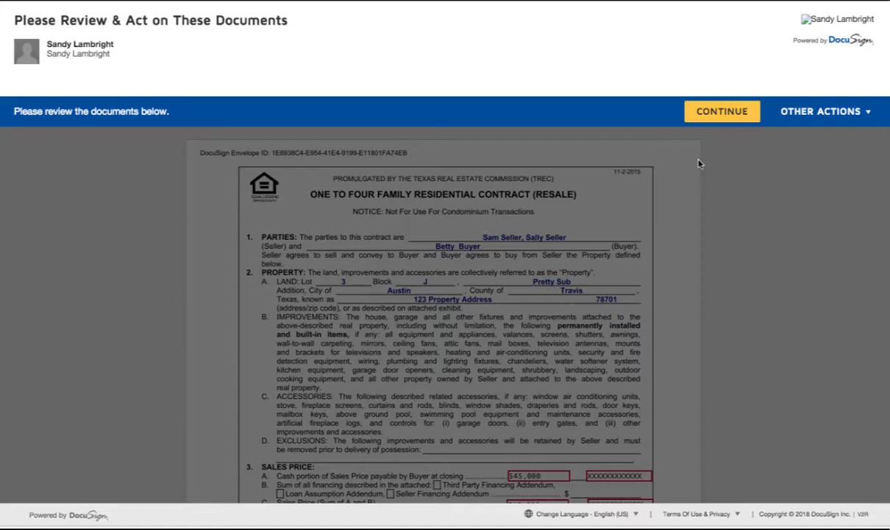
{"action": "left_click", "coordinate": [706, 112]}
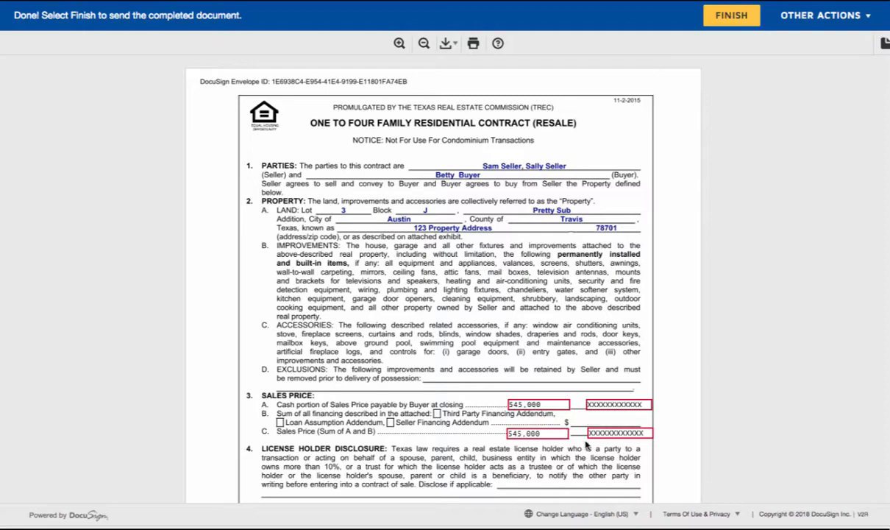
{"action": "left_click", "coordinate": [732, 16]}
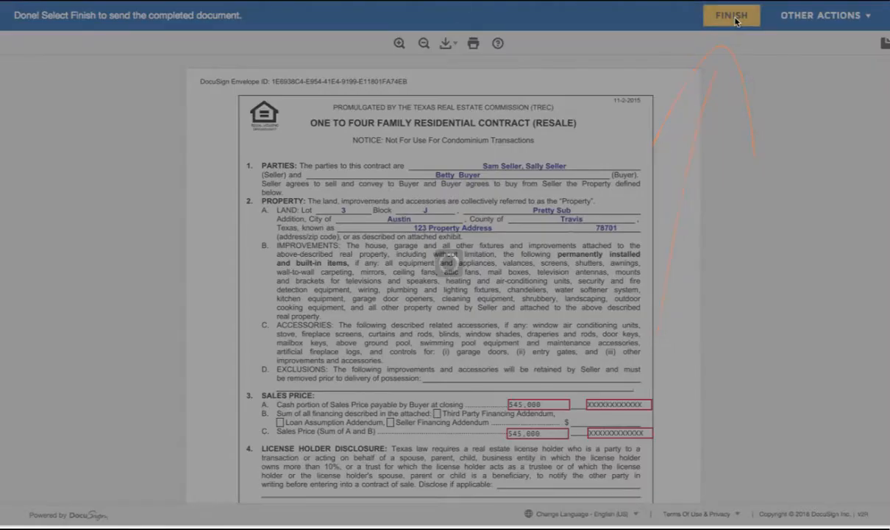